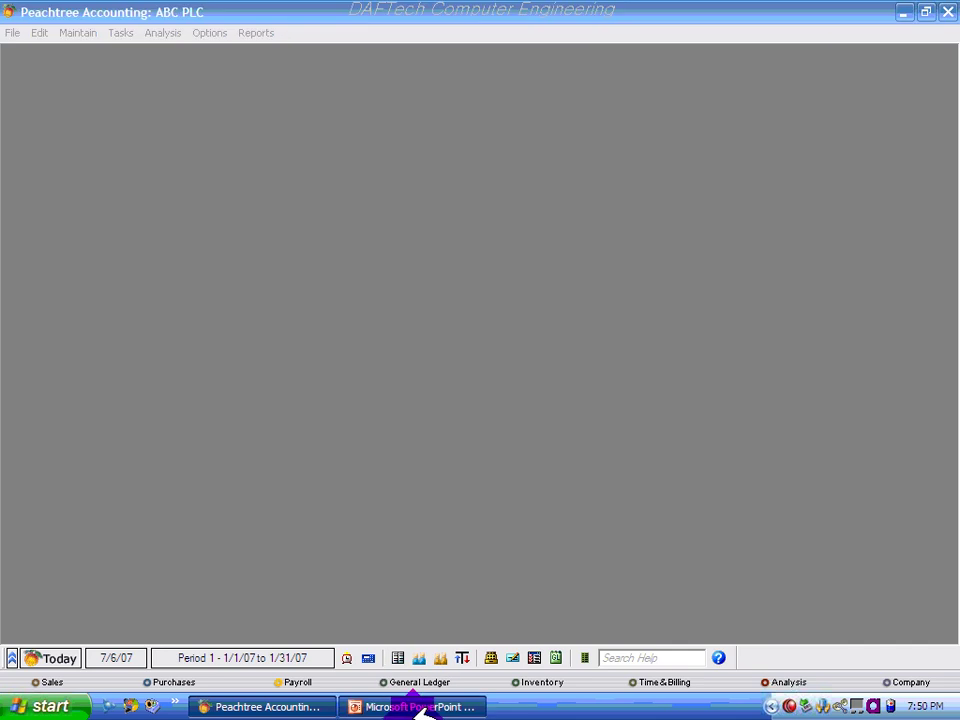
- Switch to PowerPoint to view the slide linking Customer, ABC PLC and Vendor, and return to Peachtree Accounting
{"action": "left_click", "coordinate": [420, 706]}
{"action": "left_click", "coordinate": [38, 637]}
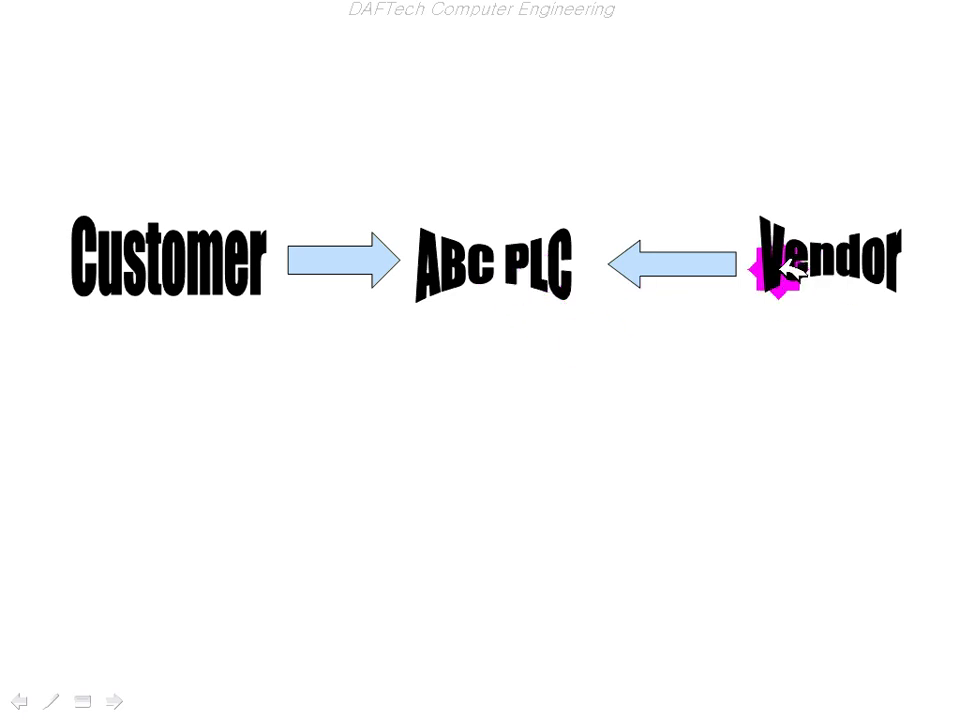
{"action": "key", "text": "alt+Tab"}
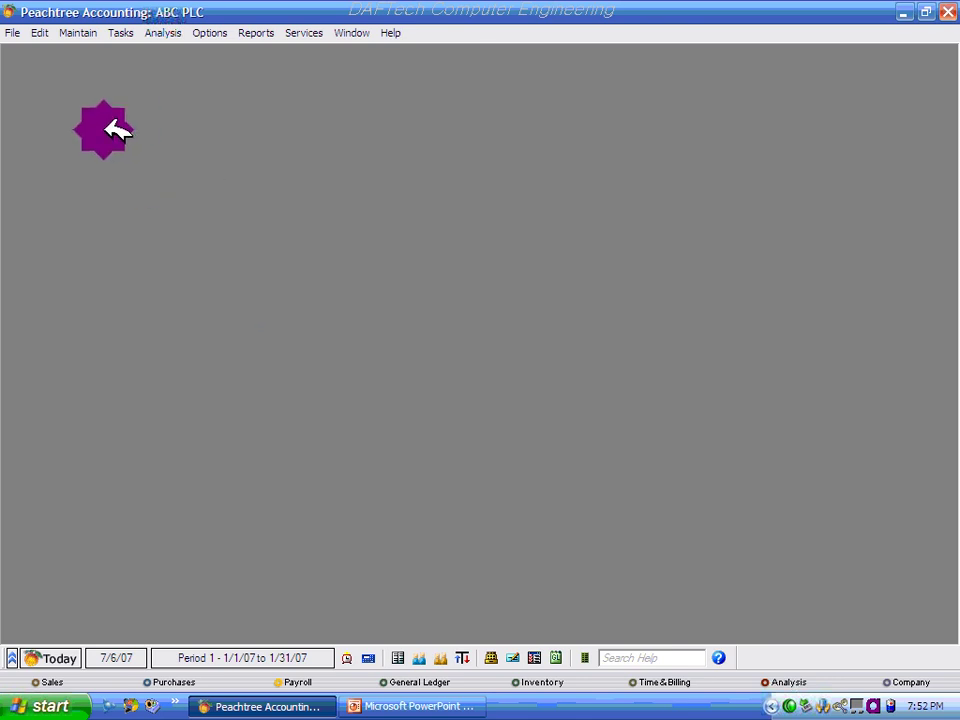
- Open the default information settings for vendors and reposition the dialog
{"action": "left_click", "coordinate": [76, 33]}
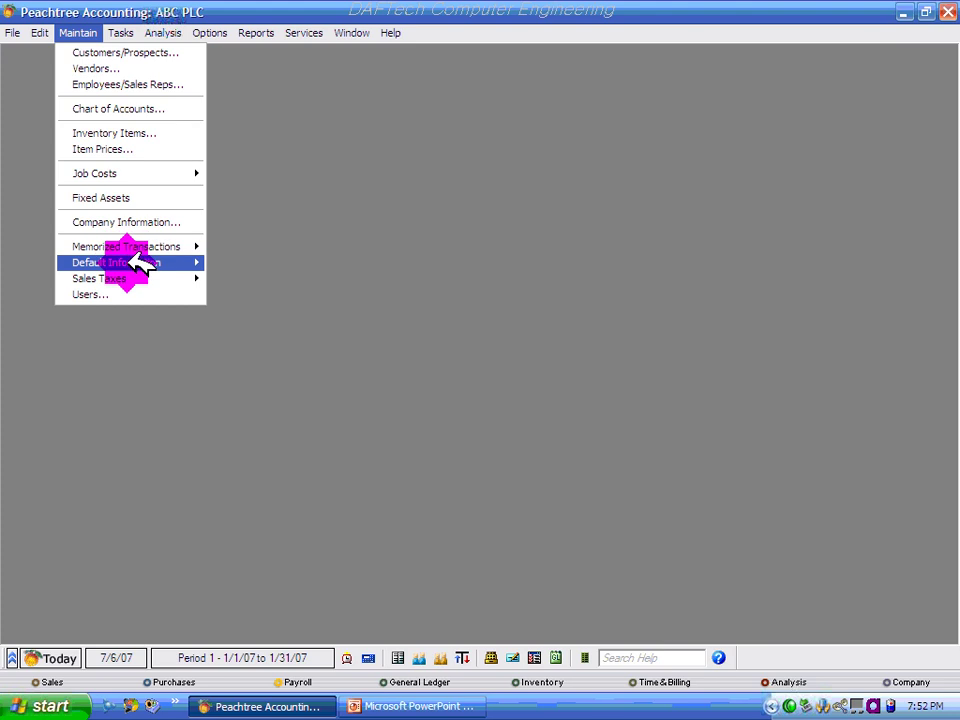
{"action": "mouse_move", "coordinate": [133, 256]}
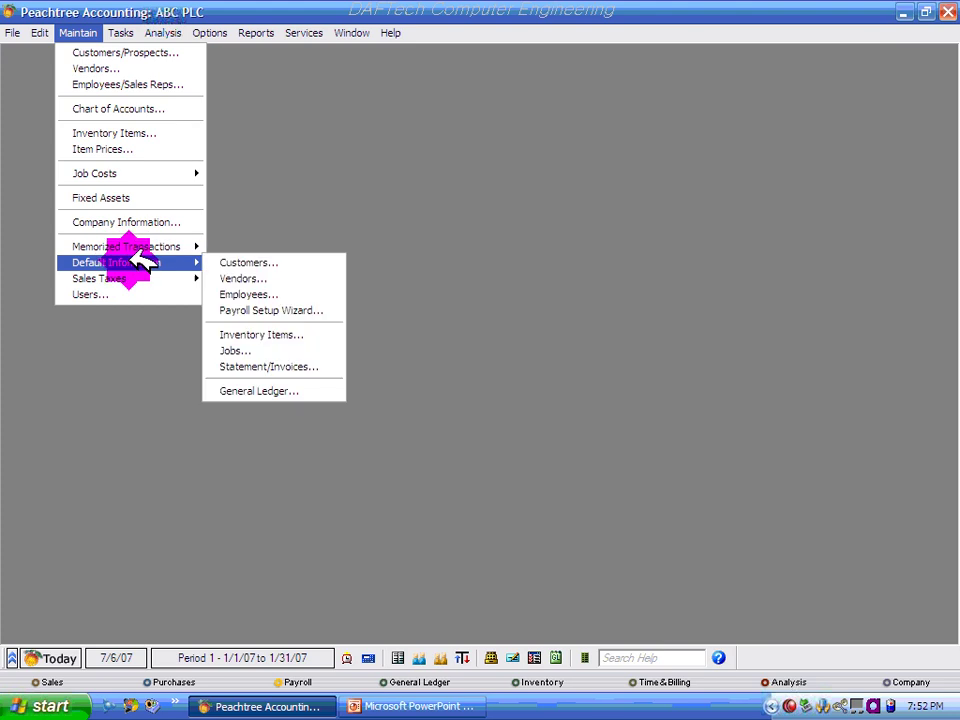
{"action": "left_click", "coordinate": [250, 278]}
{"action": "left_click_drag", "start_coordinate": [606, 186], "coordinate": [599, 144]}
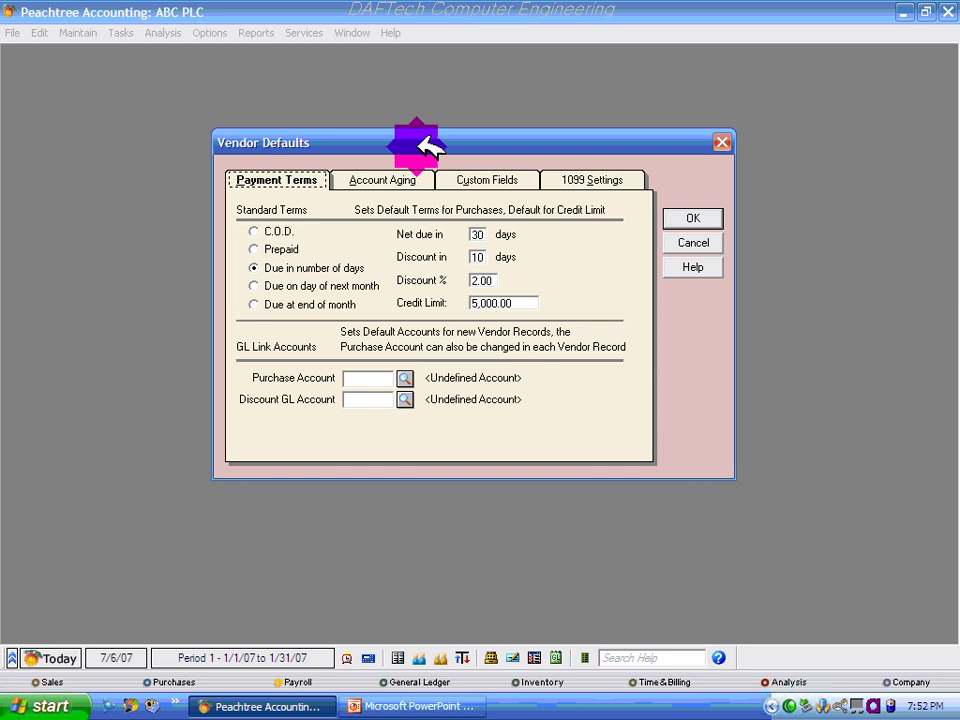
- Try the standard payment terms one after another: C.O.D., Prepaid, due in number of days, due on day of next month, due at end of month
{"action": "left_click", "coordinate": [280, 230]}
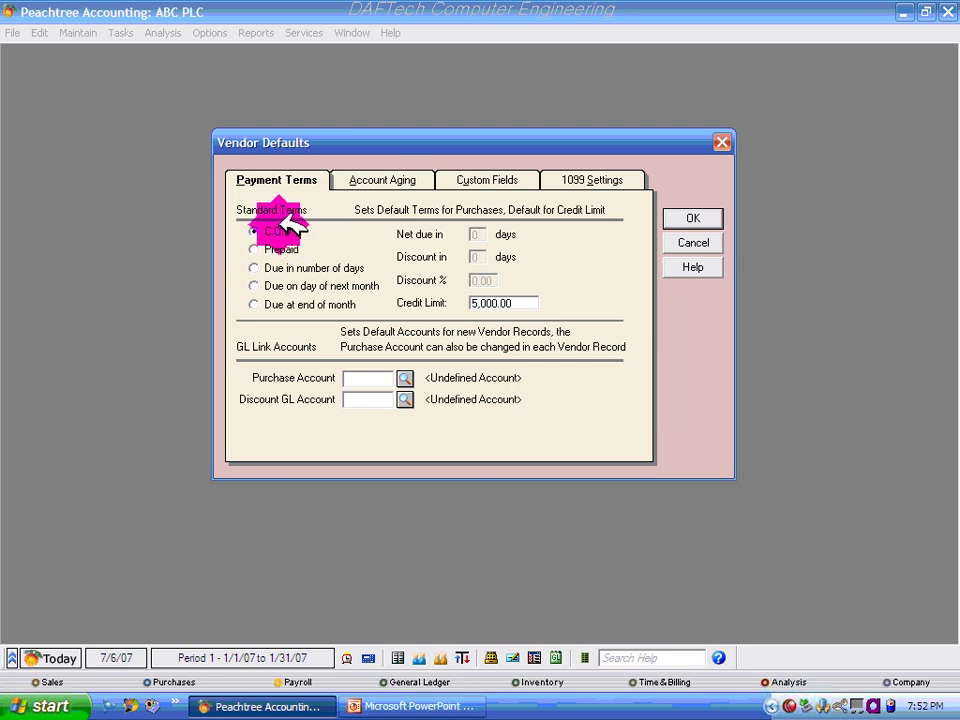
{"action": "left_click", "coordinate": [270, 249]}
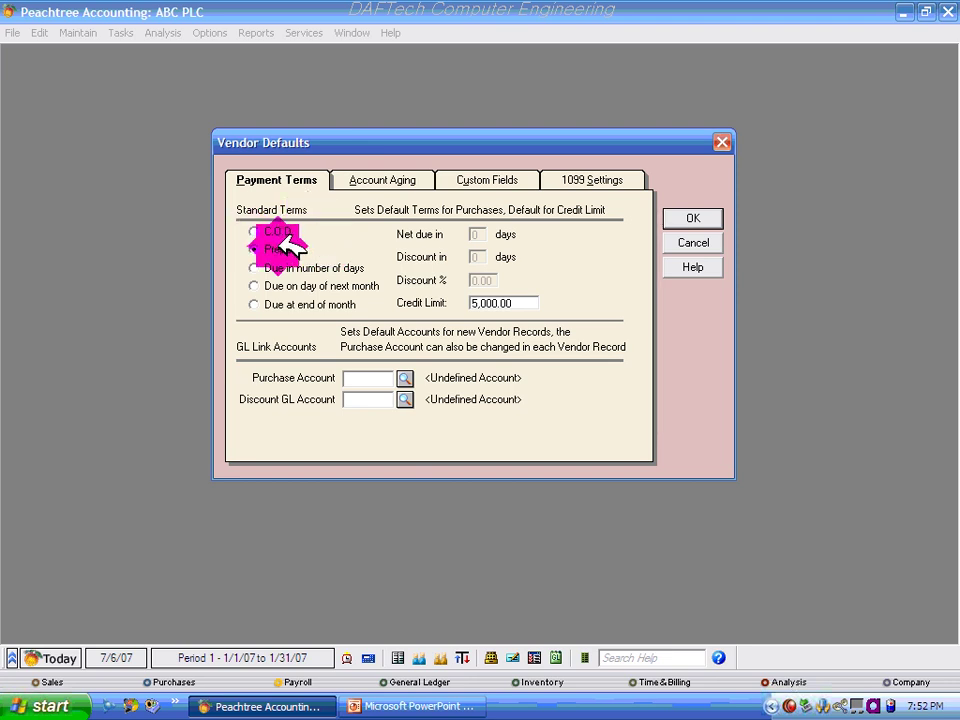
{"action": "left_click", "coordinate": [328, 270]}
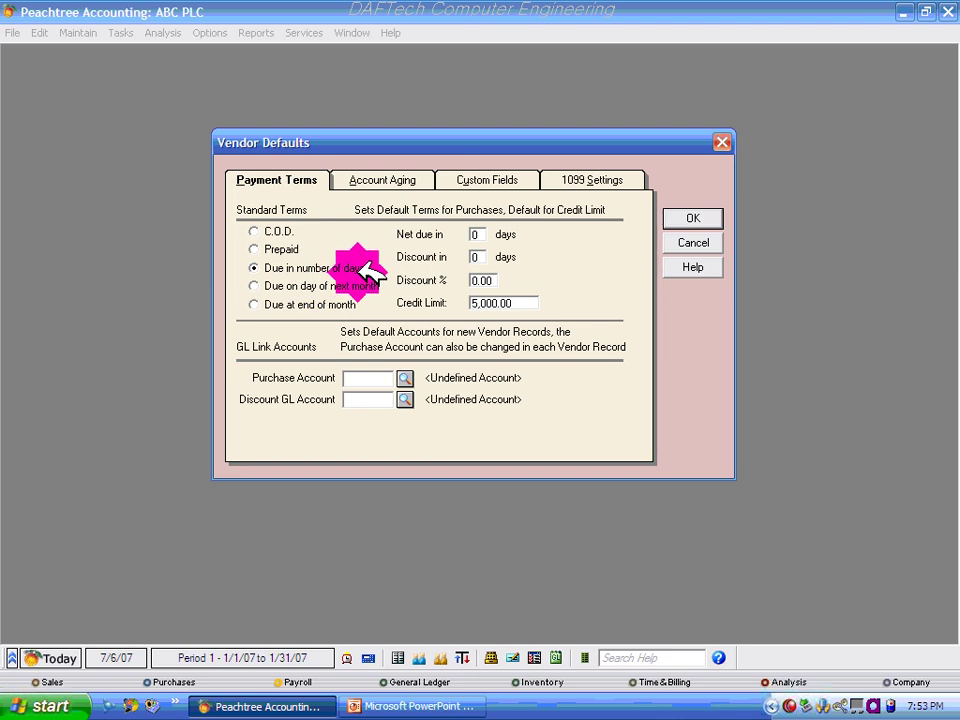
{"action": "left_click", "coordinate": [254, 286]}
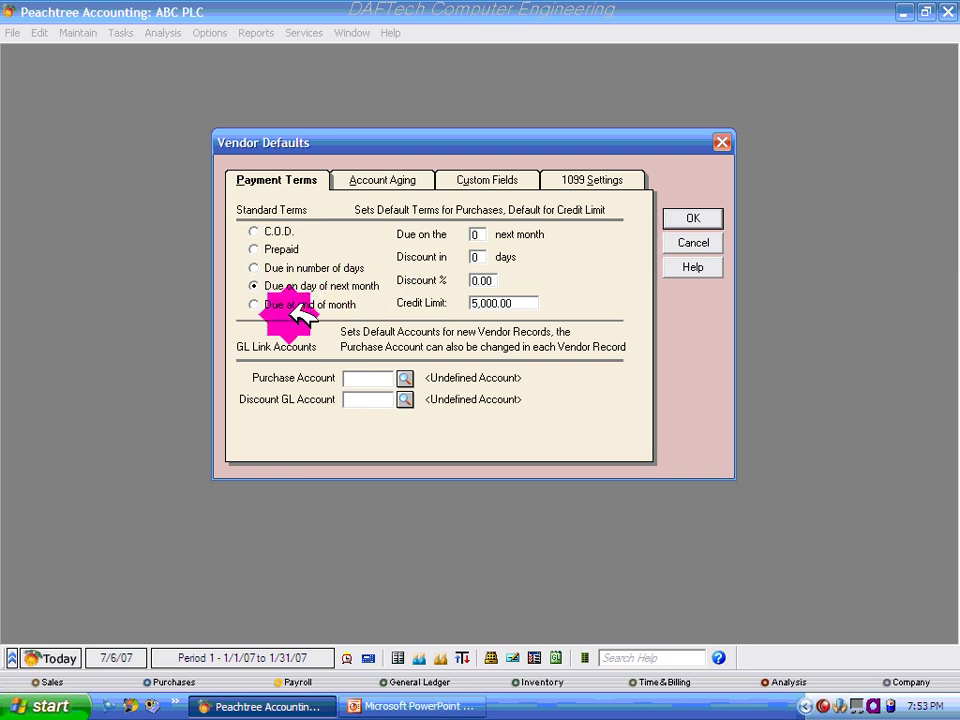
{"action": "left_click", "coordinate": [334, 306]}
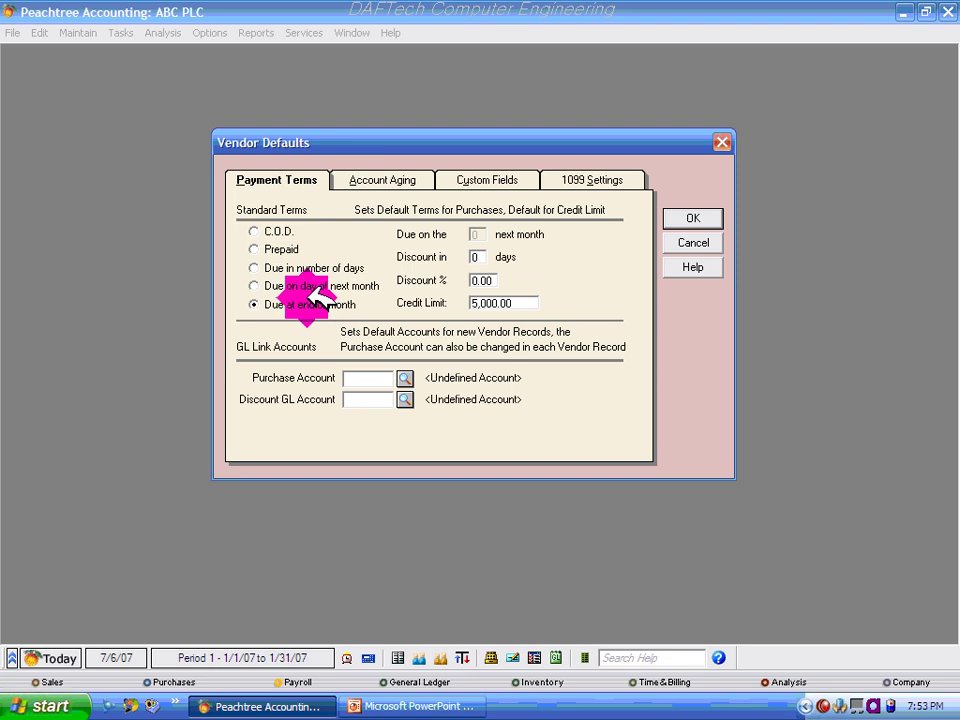
- Set vendor terms to due in number of days: net 30 days, 5% discount within 5 days, and a credit limit of 100,000
{"action": "left_click", "coordinate": [285, 265]}
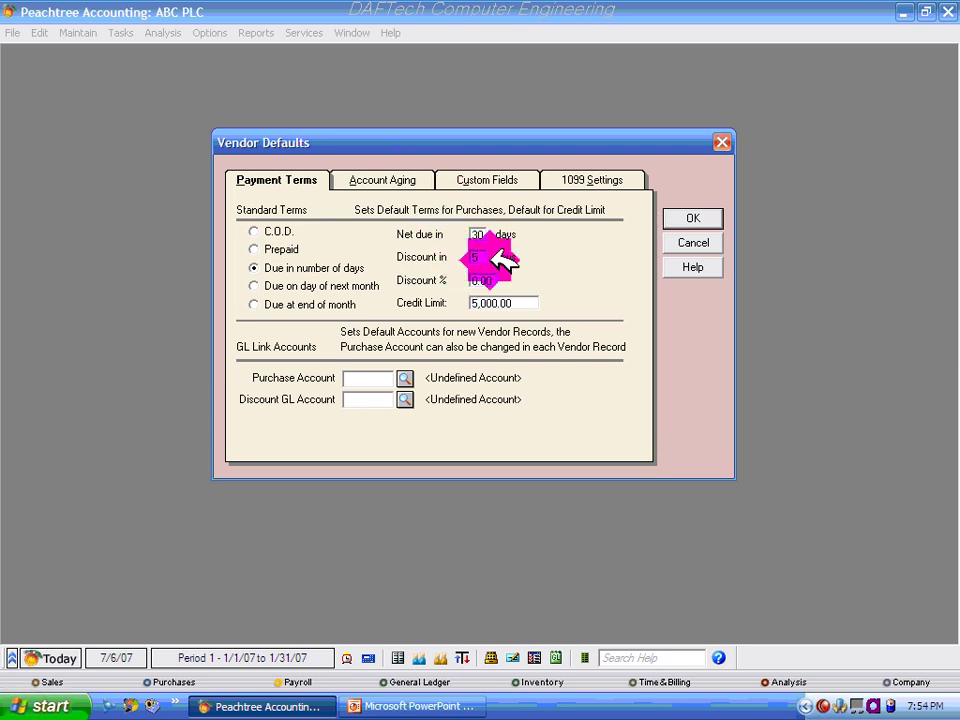
{"action": "left_click", "coordinate": [472, 276]}
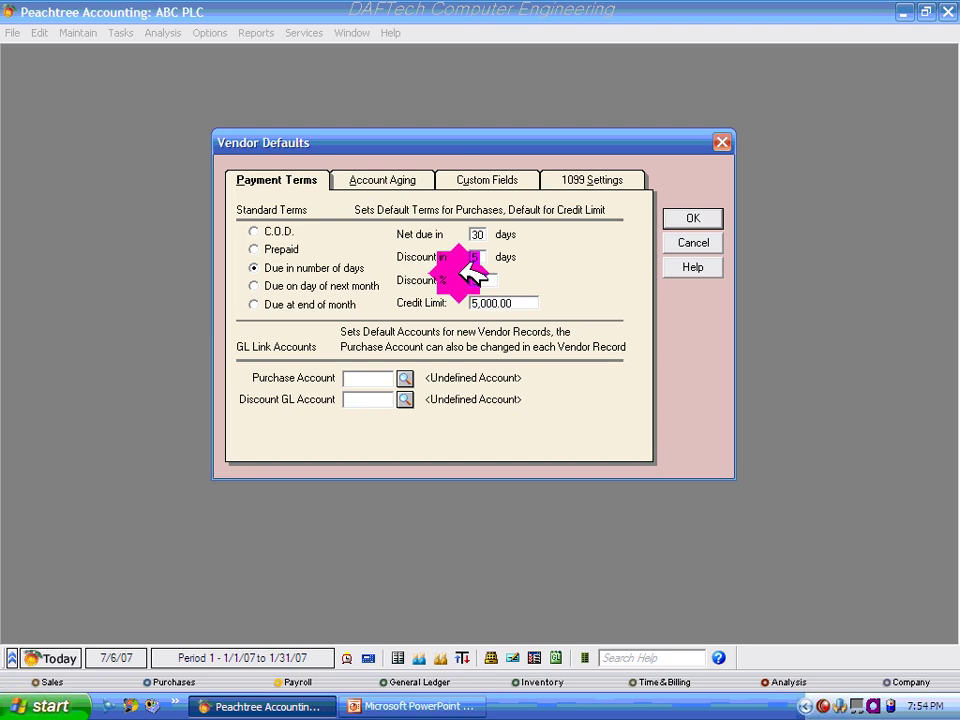
{"action": "type", "text": "5"}
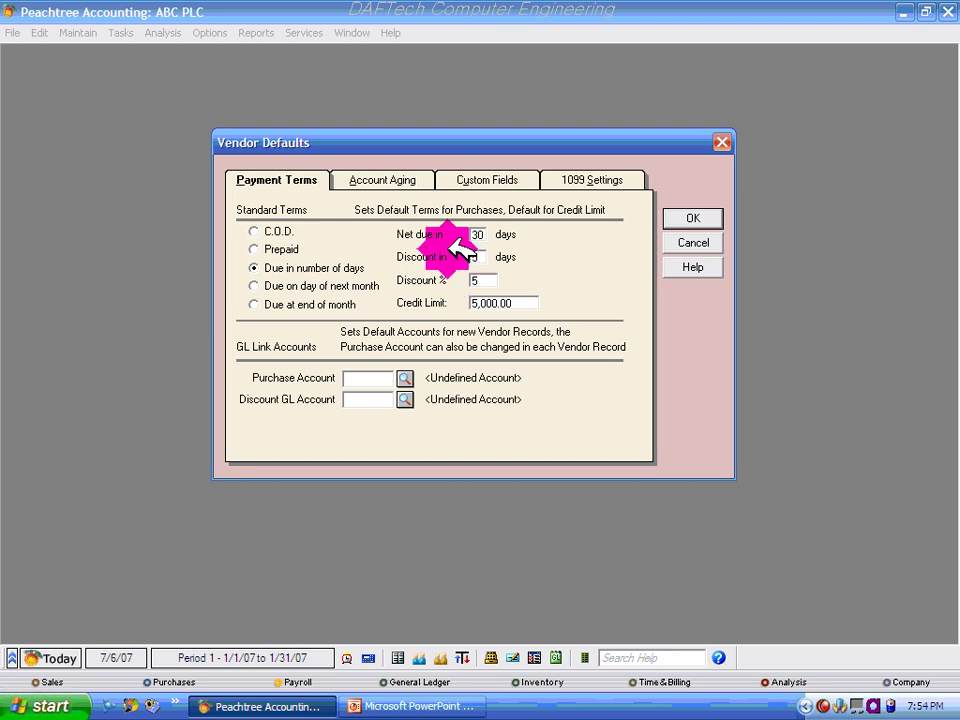
{"action": "left_click", "coordinate": [480, 234]}
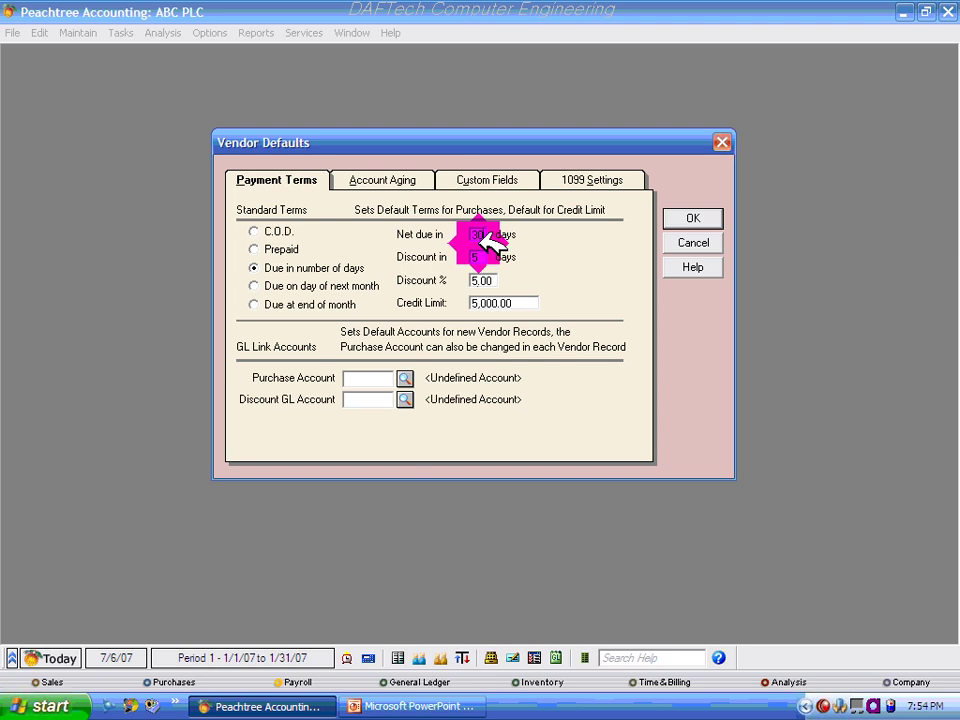
{"action": "left_click", "coordinate": [486, 257]}
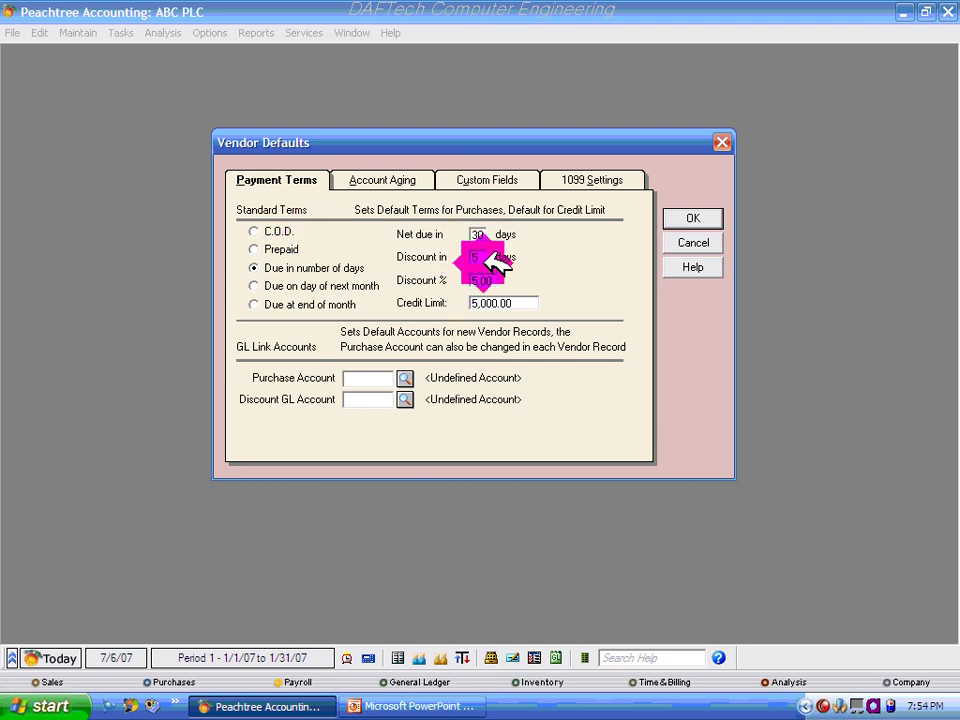
{"action": "left_click", "coordinate": [494, 277]}
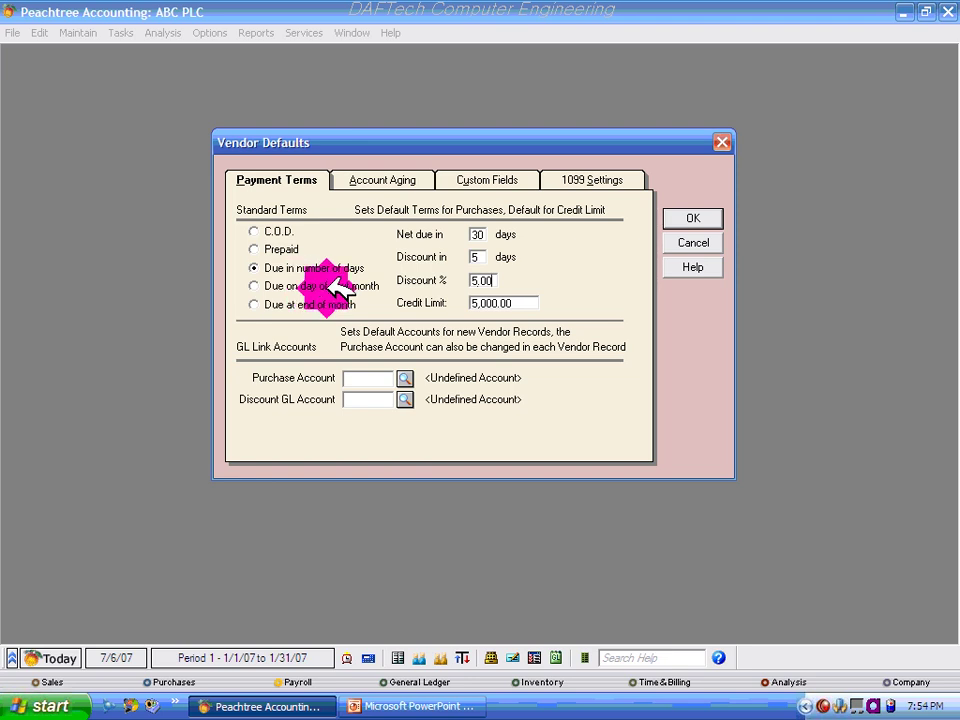
{"action": "mouse_move", "coordinate": [523, 302]}
{"action": "left_mouse_down"}
{"action": "mouse_move", "coordinate": [534, 279]}
{"action": "mouse_move", "coordinate": [523, 282]}
{"action": "left_mouse_up"}
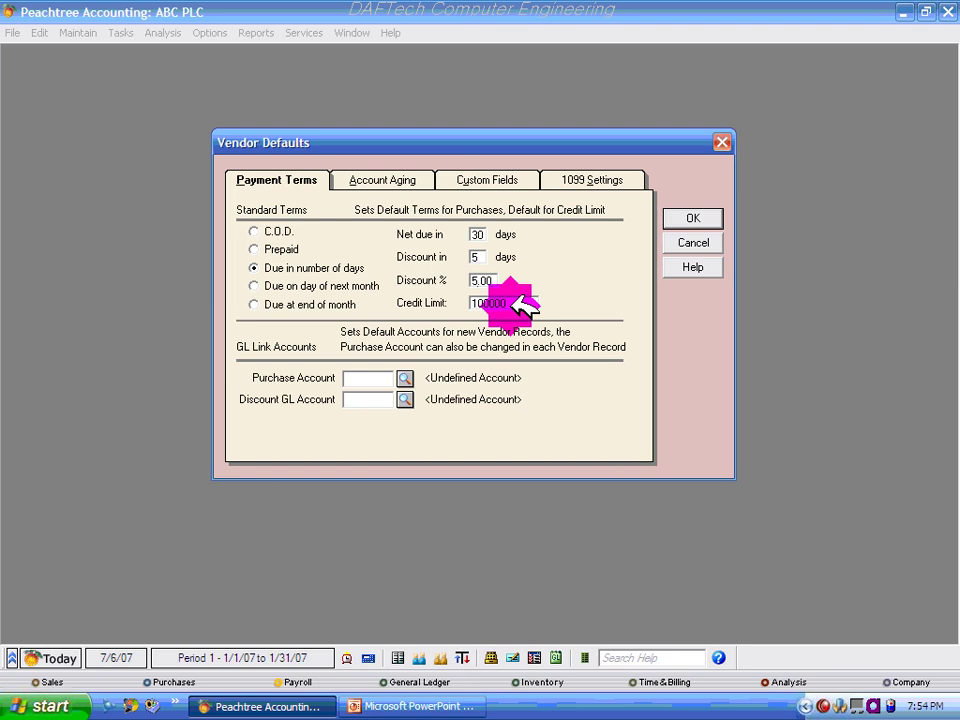
- Set the default purchase account for new vendors to 2110 Accounts Payable
{"action": "left_click", "coordinate": [384, 377]}
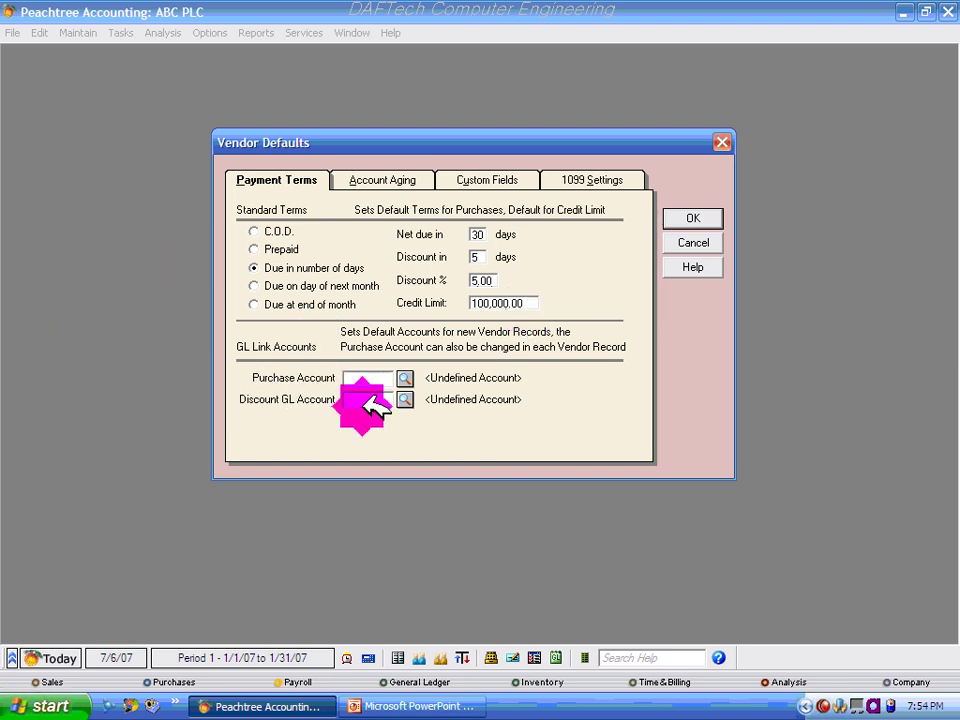
{"action": "left_click", "coordinate": [403, 378]}
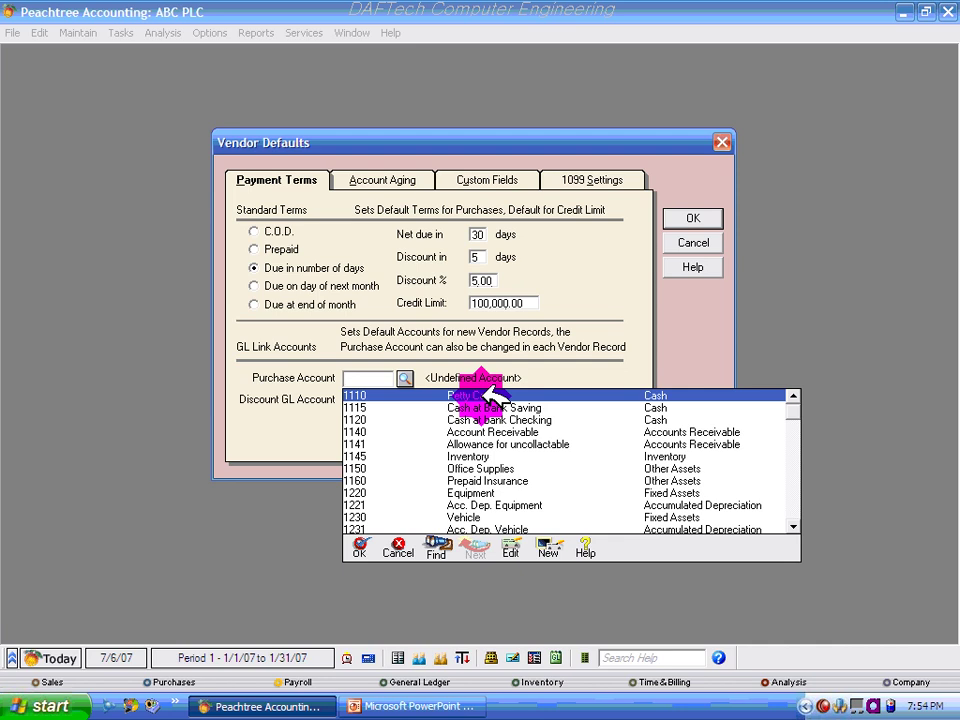
{"action": "type", "text": "2110"}
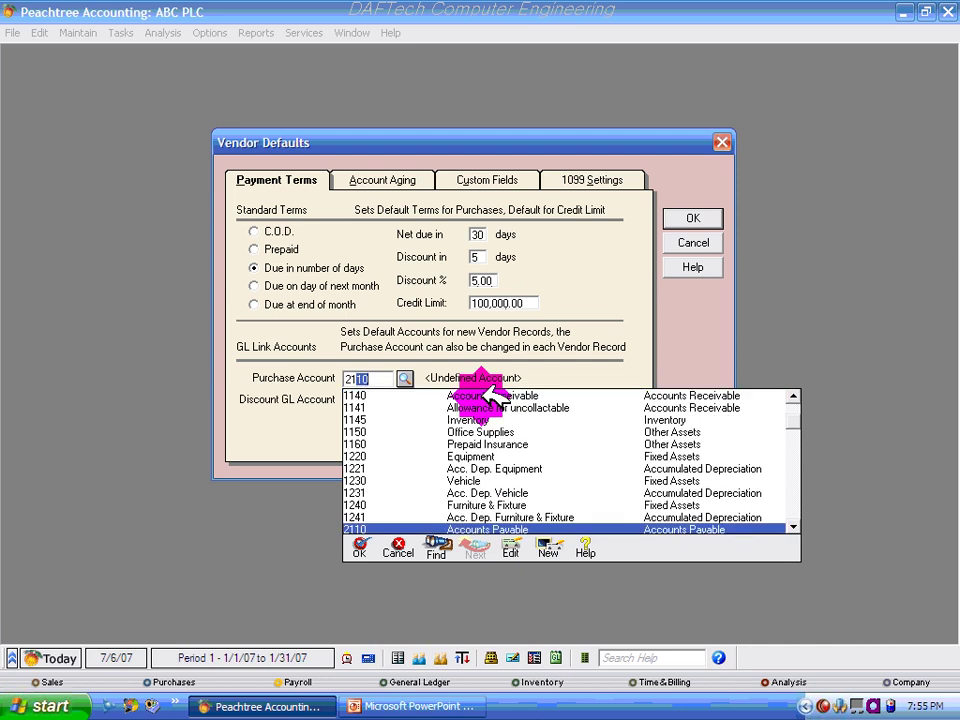
{"action": "key", "text": "Tab"}
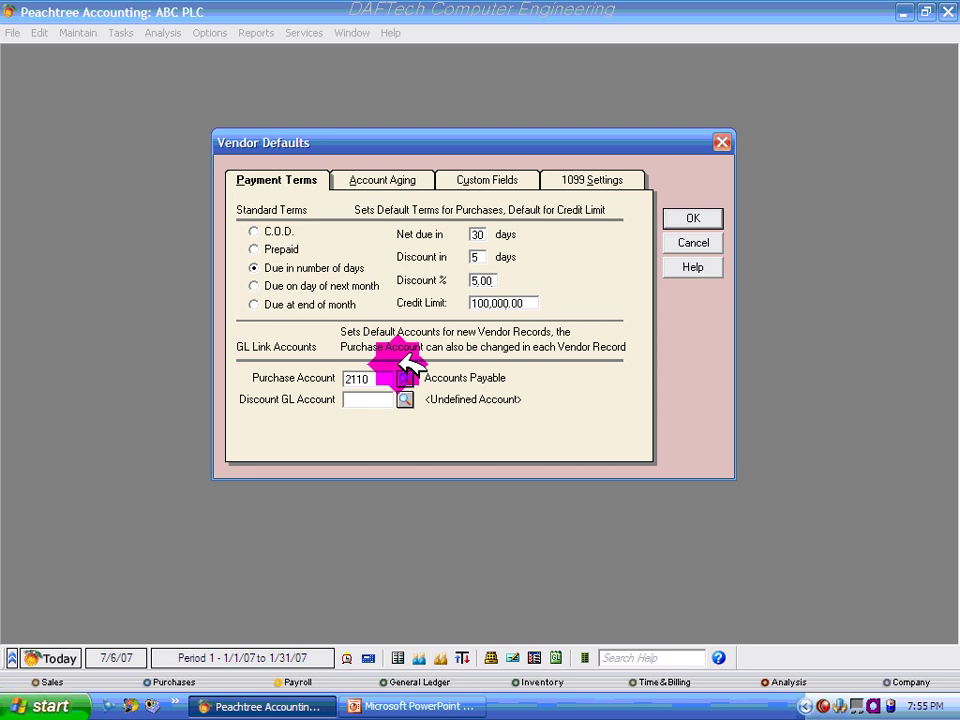
- Set the default discount GL account for vendors to 6250 Miscellaneous Exp
{"action": "left_click", "coordinate": [495, 280]}
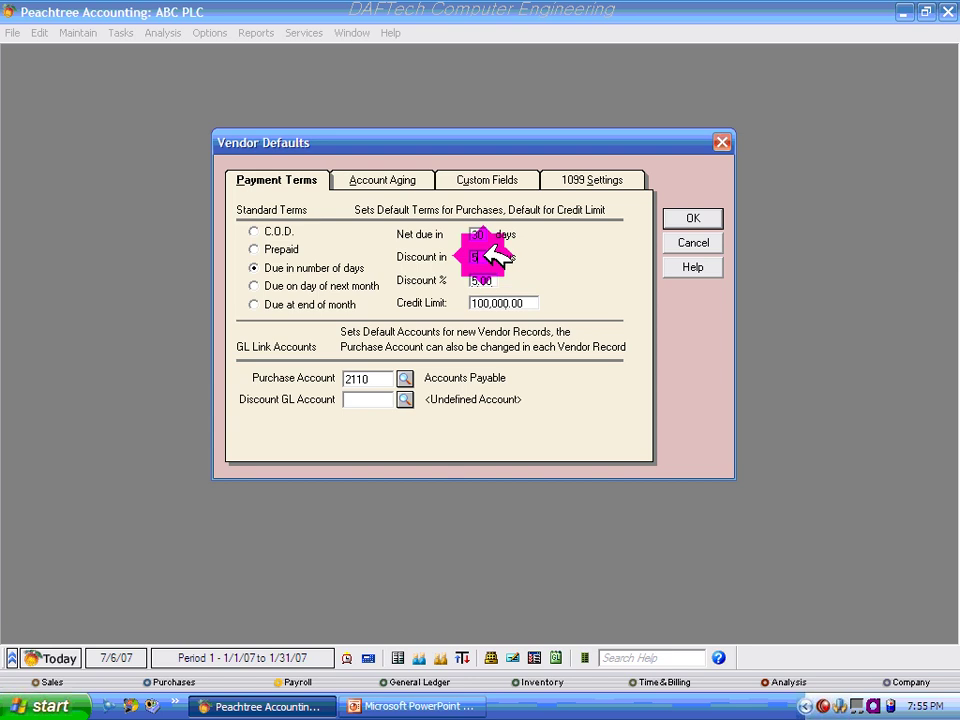
{"action": "left_click", "coordinate": [478, 340]}
{"action": "left_click", "coordinate": [490, 278]}
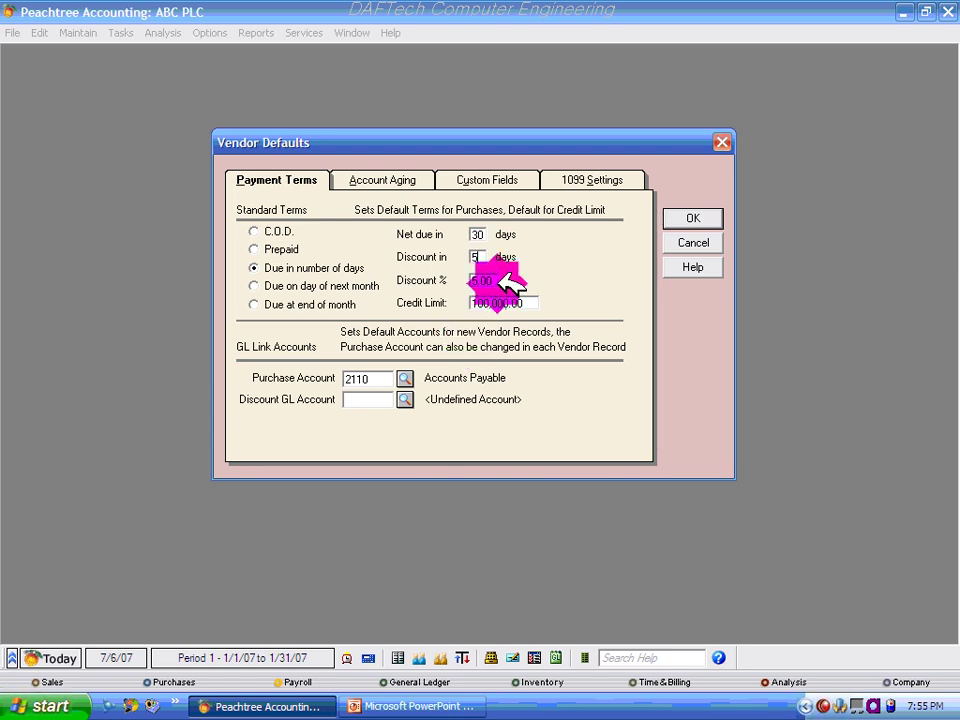
{"action": "left_click", "coordinate": [404, 399]}
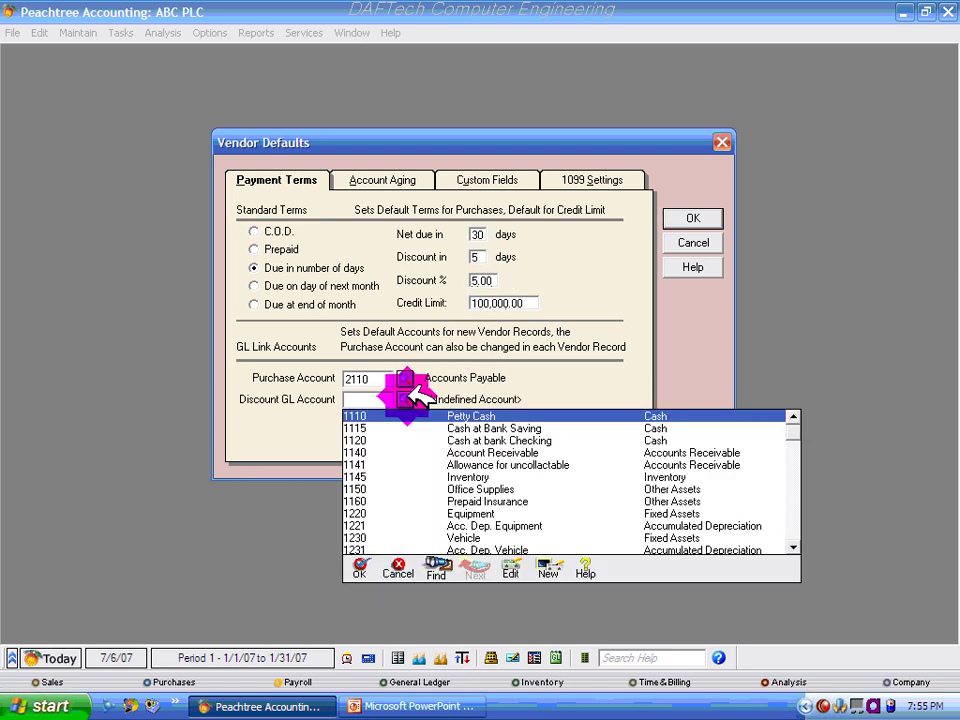
{"action": "left_click_drag", "start_coordinate": [797, 428], "coordinate": [798, 547]}
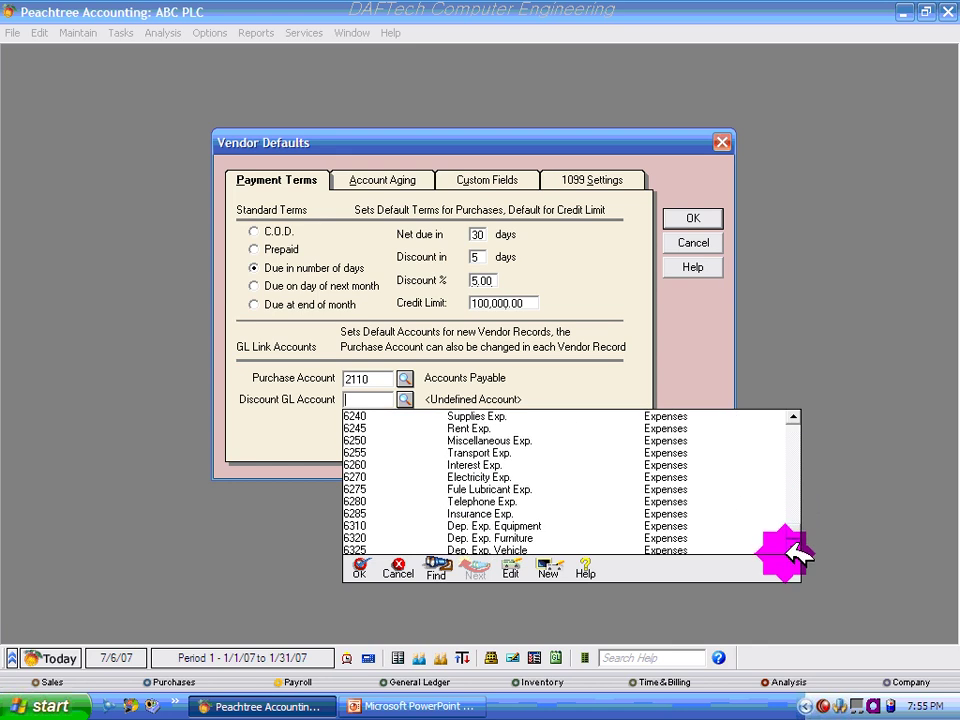
{"action": "left_click", "coordinate": [506, 438]}
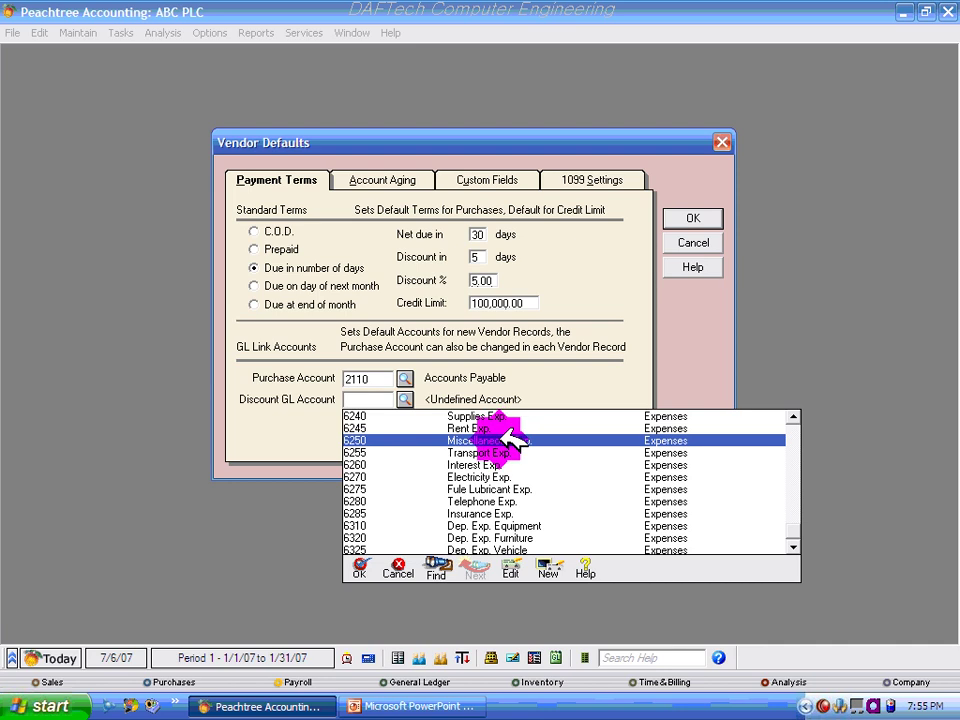
{"action": "left_click", "coordinate": [506, 440]}
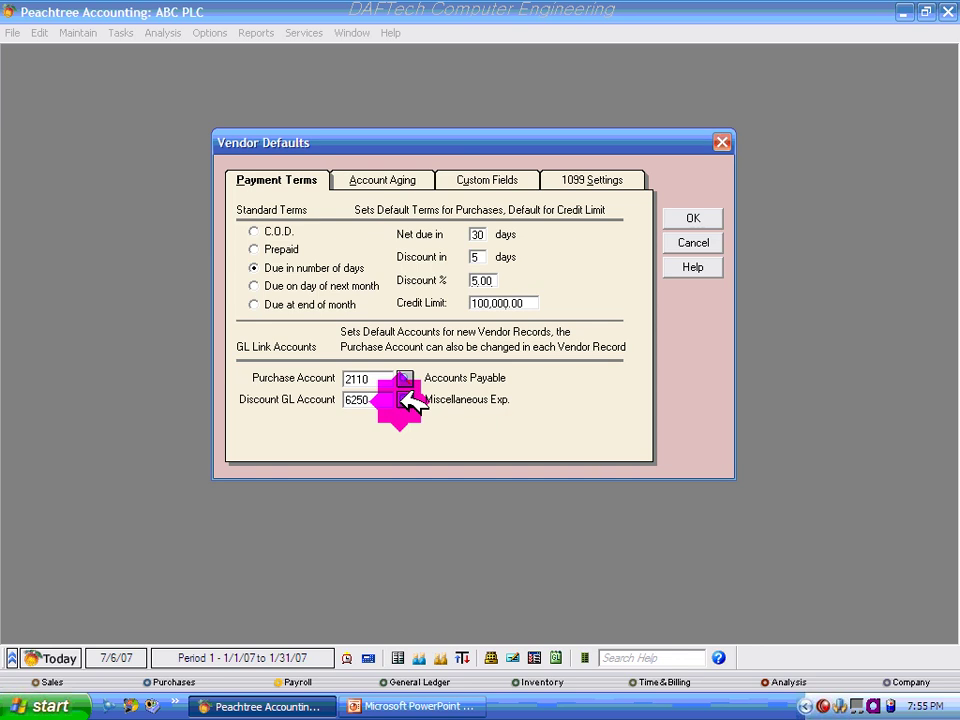
- Review the vendor account aging categories against the payment terms, check the custom fields and 1099 settings, and return to the payment terms
{"action": "left_click", "coordinate": [396, 180]}
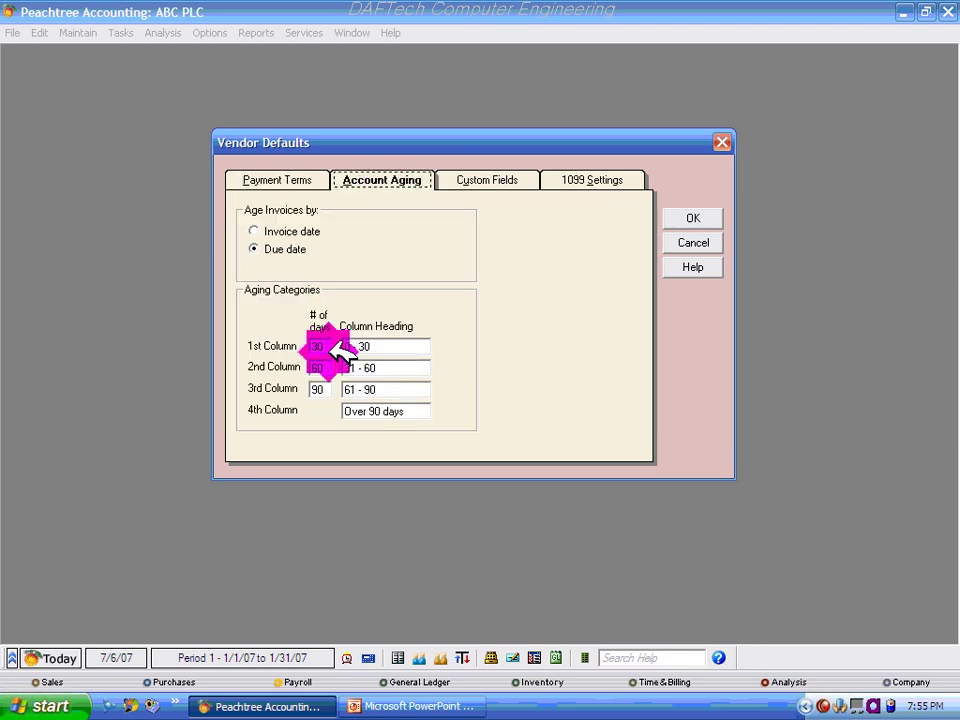
{"action": "left_click", "coordinate": [298, 183]}
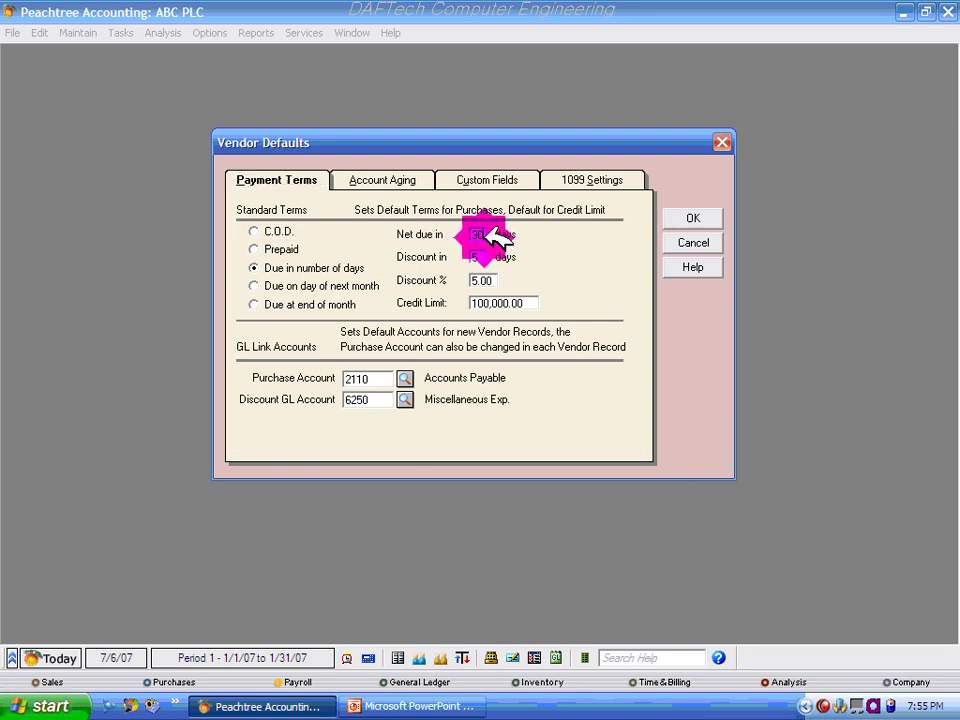
{"action": "left_click", "coordinate": [474, 236]}
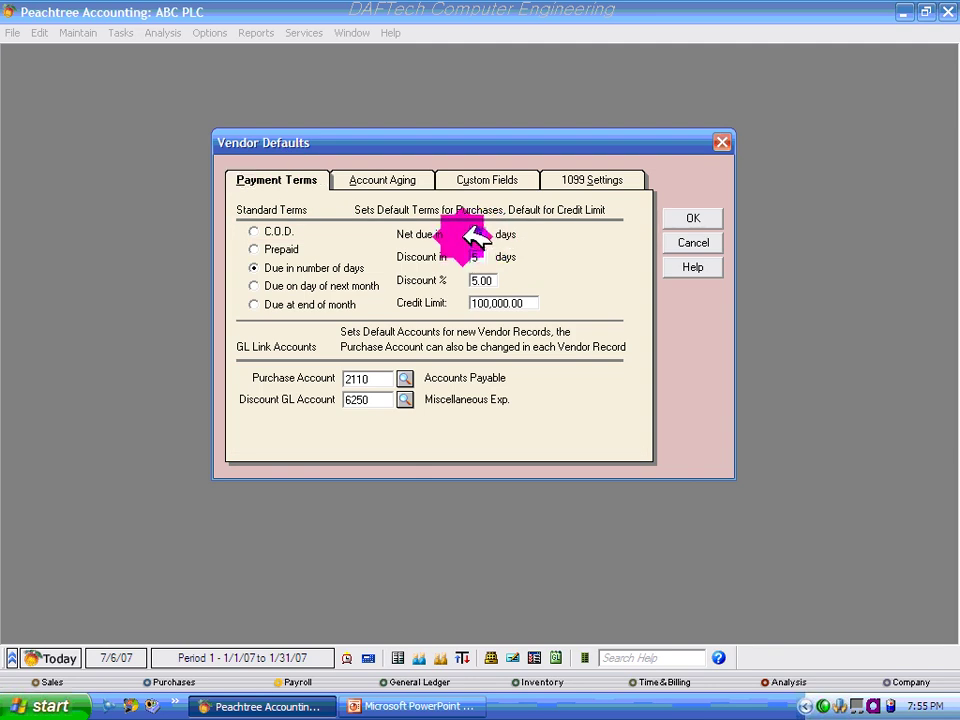
{"action": "left_click", "coordinate": [386, 183]}
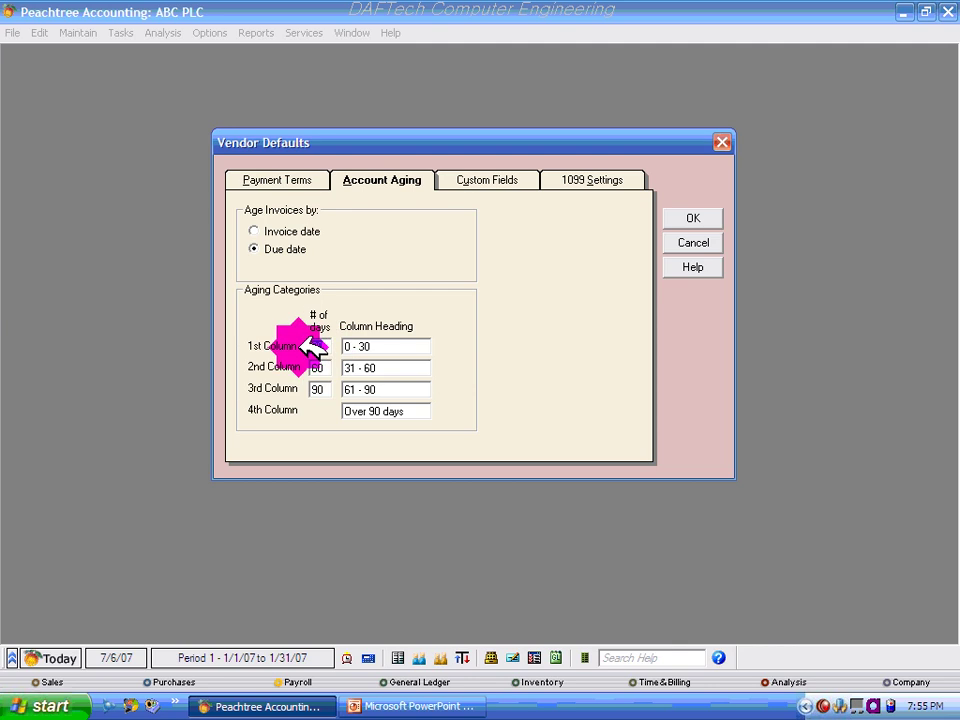
{"action": "left_click_drag", "start_coordinate": [375, 347], "coordinate": [343, 356]}
{"action": "left_click", "coordinate": [318, 367]}
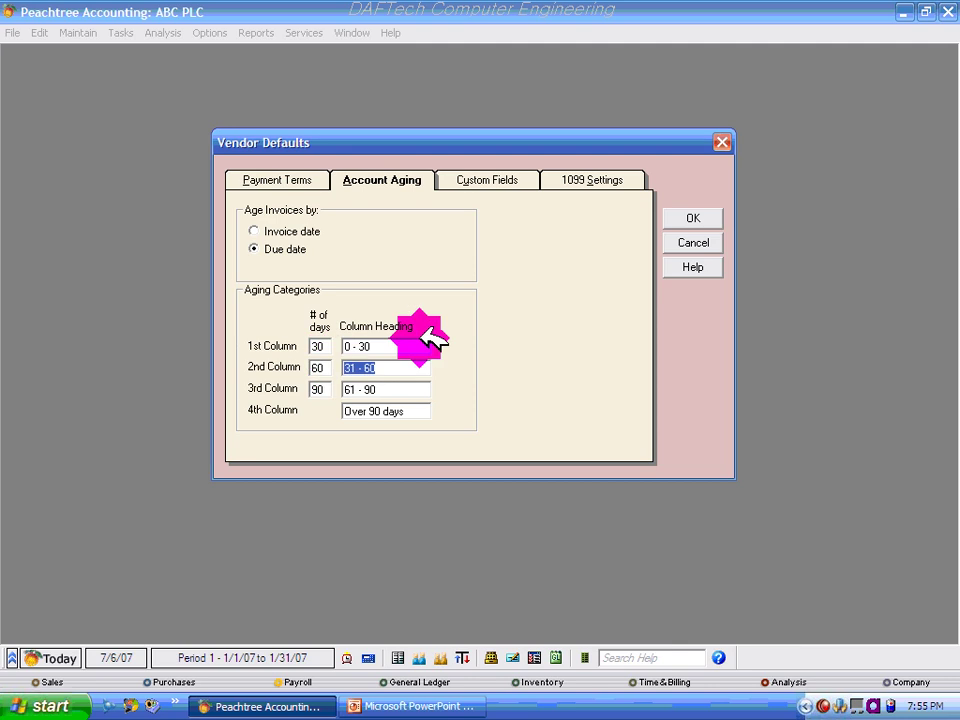
{"action": "left_click", "coordinate": [503, 182]}
{"action": "left_click", "coordinate": [590, 178]}
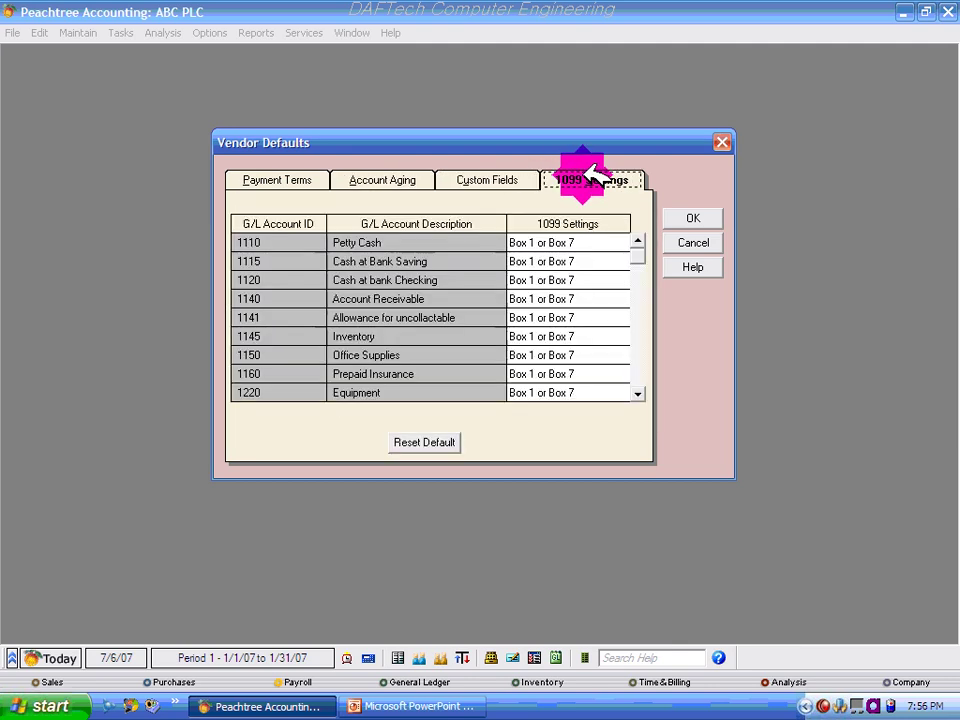
{"action": "left_click", "coordinate": [308, 182]}
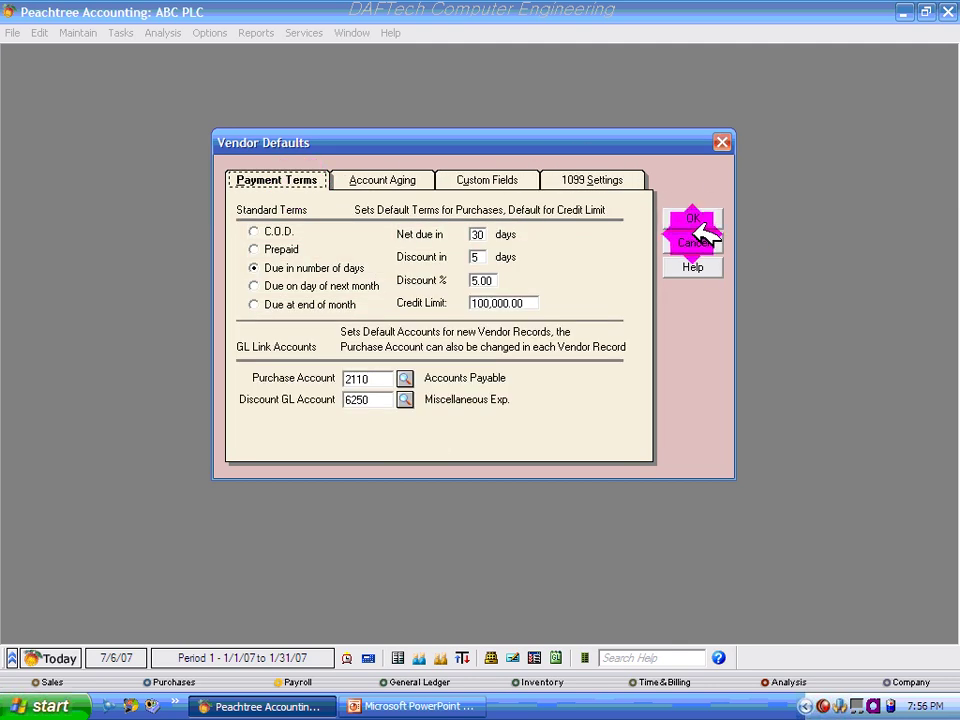